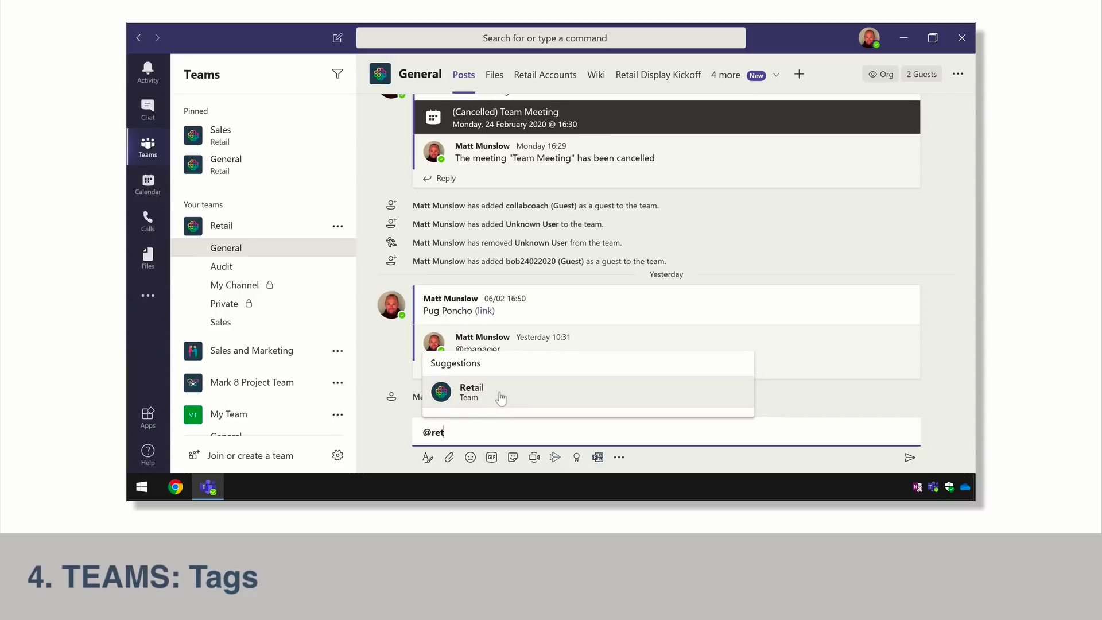
- Insert the Retail team mention into the General post, then delete that draft
click(525, 396)
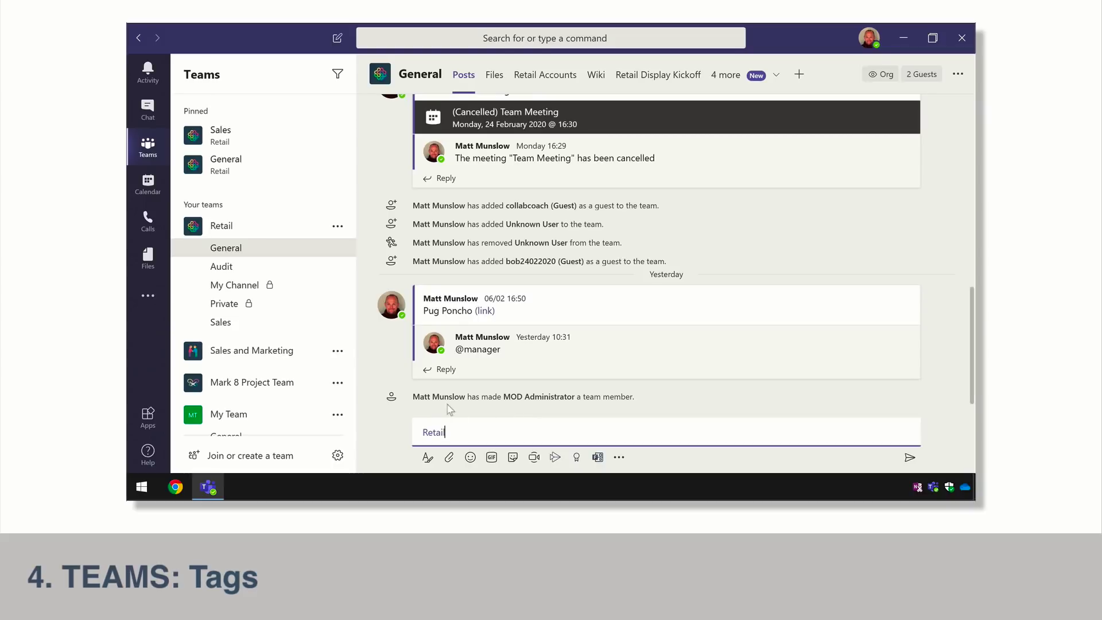
key(BackSpace)
key(BackSpace)
key(BackSpace)
key(BackSpace)
key(BackSpace)
key(BackSpace)
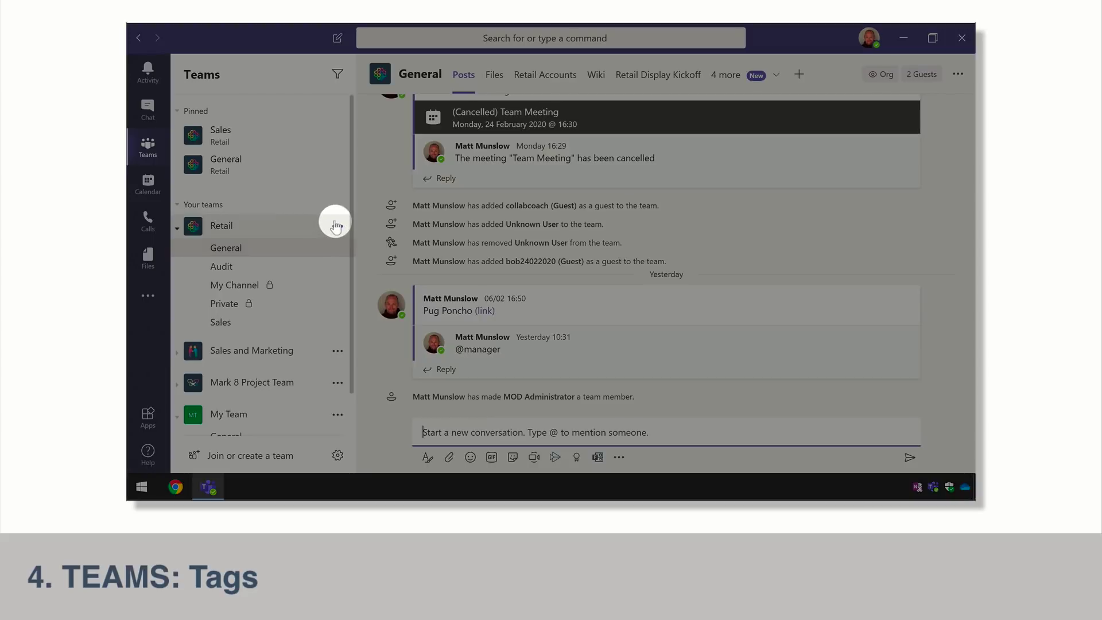
- Open Retail's Manage tags and back out of creating a new tag
click(338, 225)
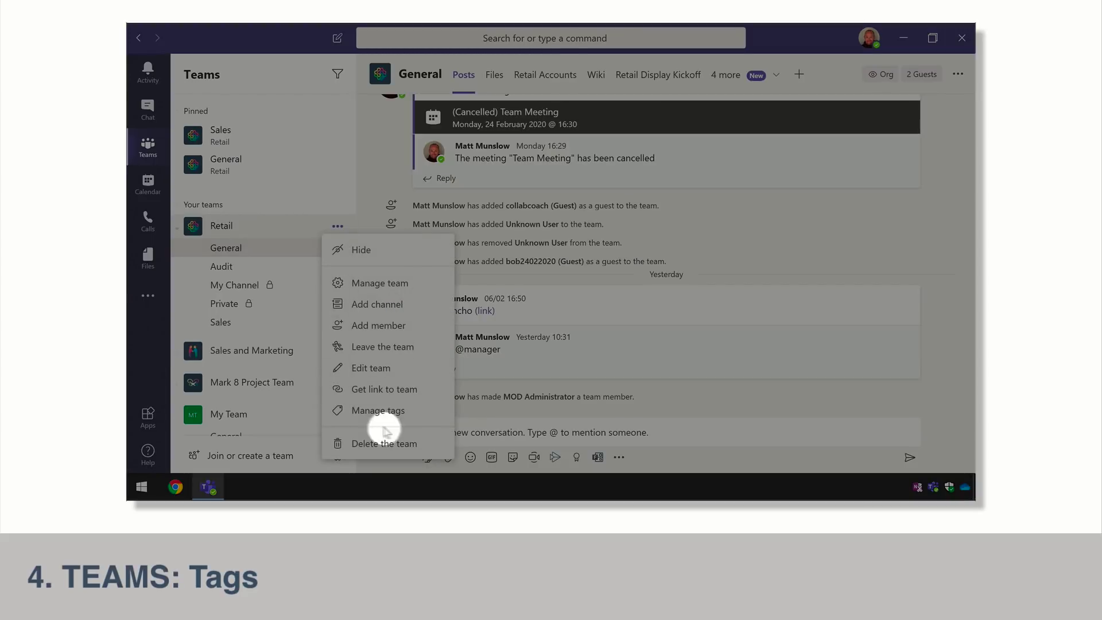
click(404, 411)
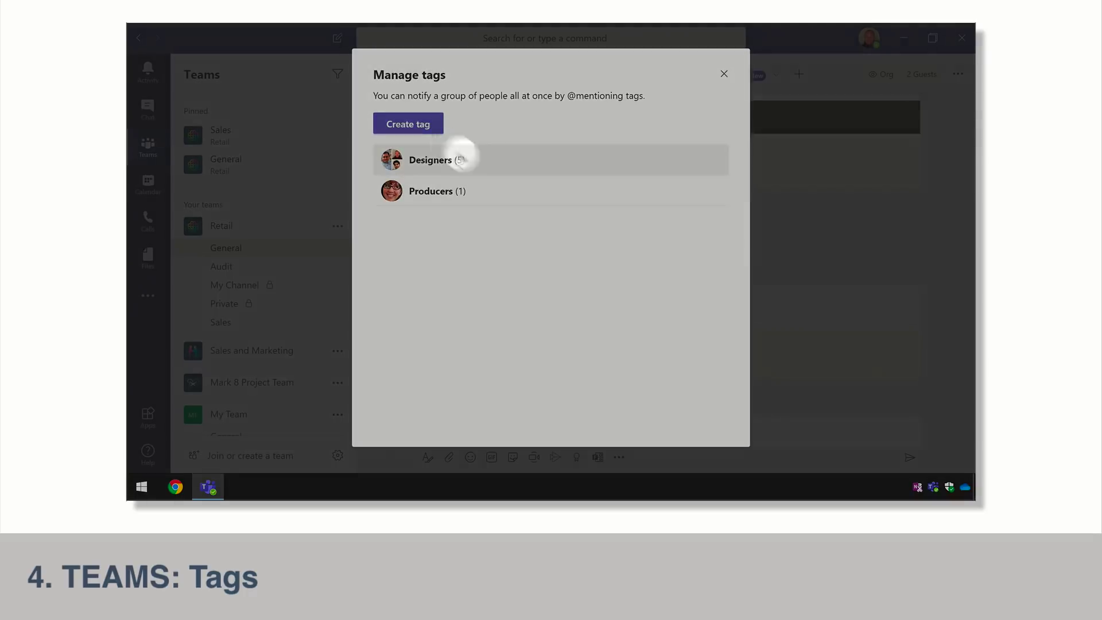
click(417, 123)
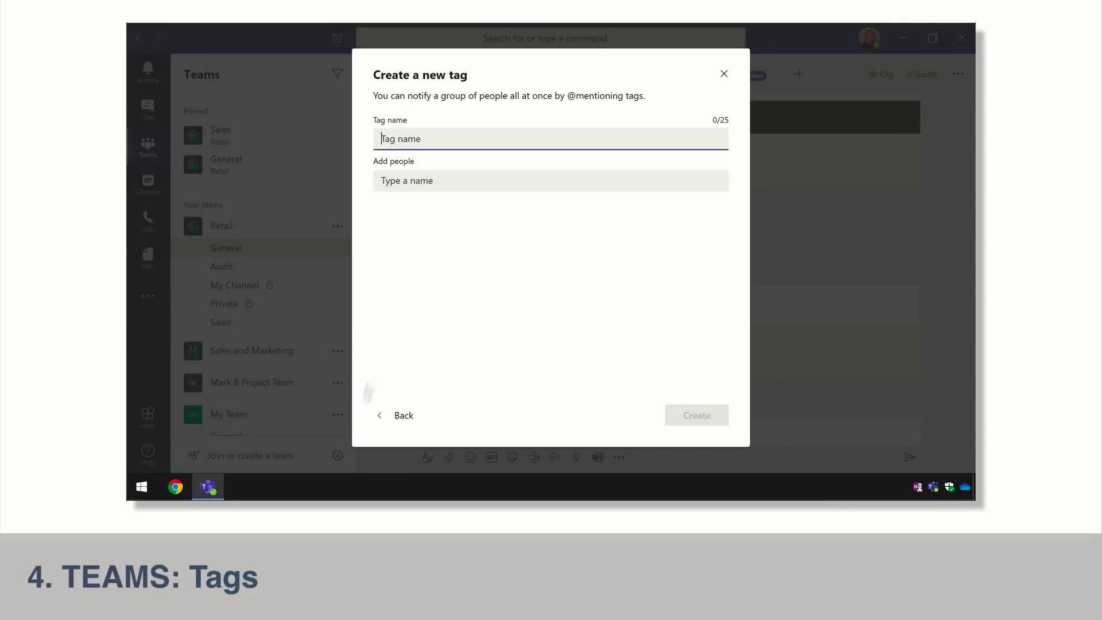
click(397, 415)
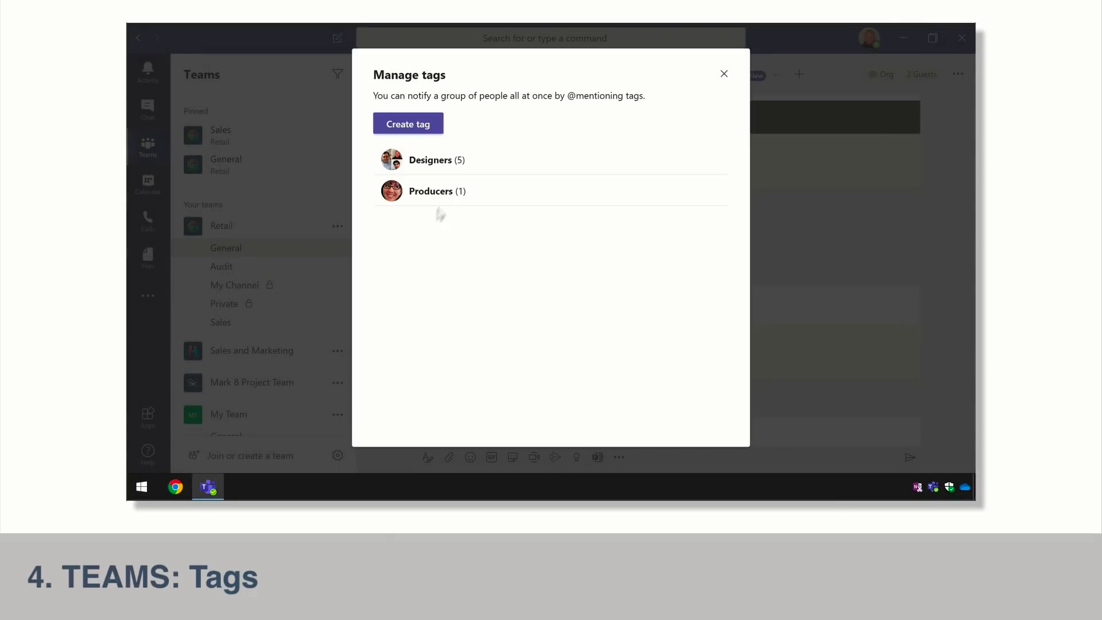
- Add a suggested colleague to the Designers tag, making 6 members, and close tag management
click(431, 160)
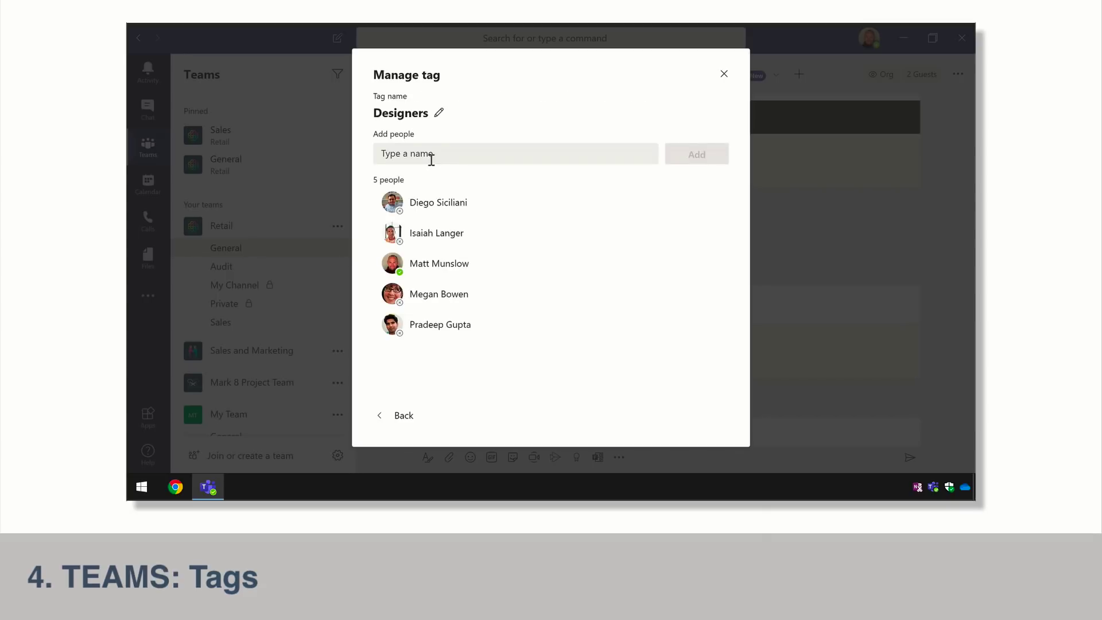
click(440, 155)
text(ale)
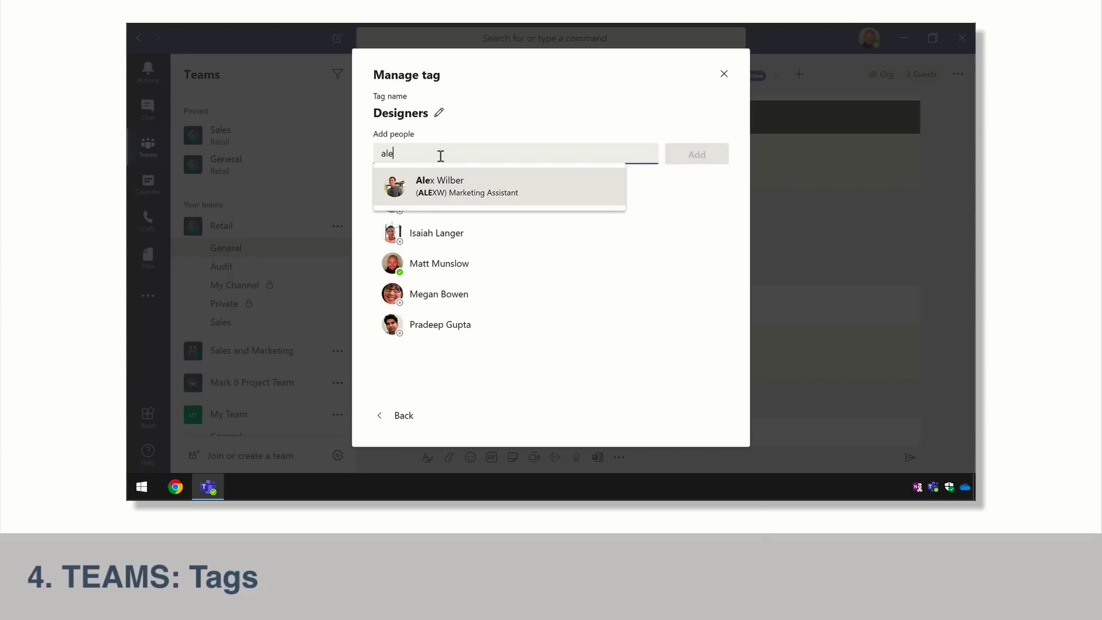
click(501, 191)
click(706, 152)
click(422, 418)
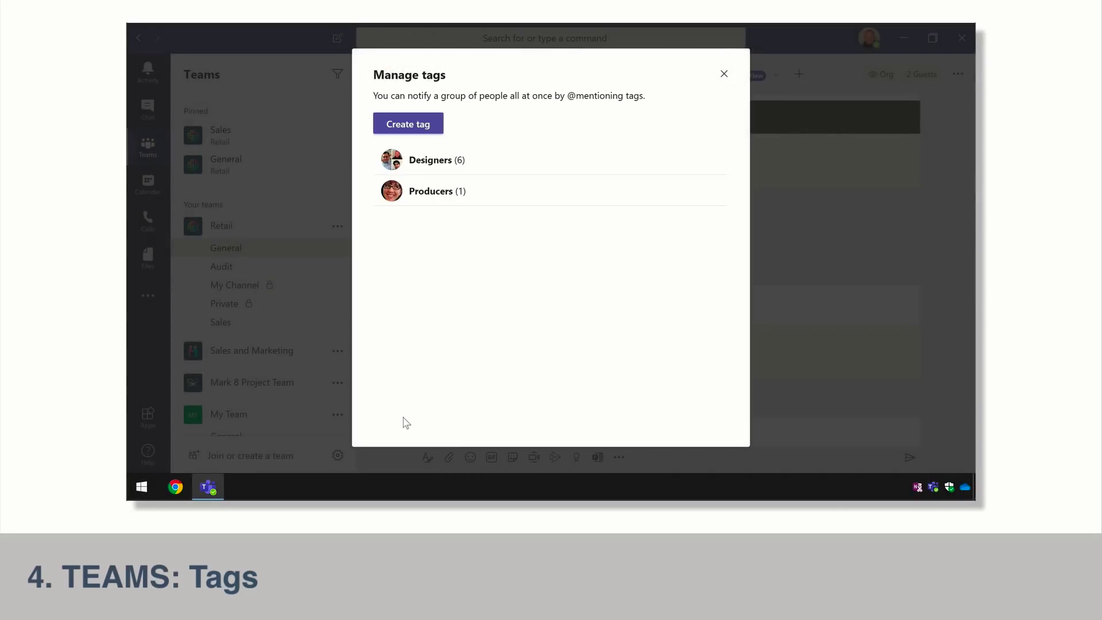
click(724, 73)
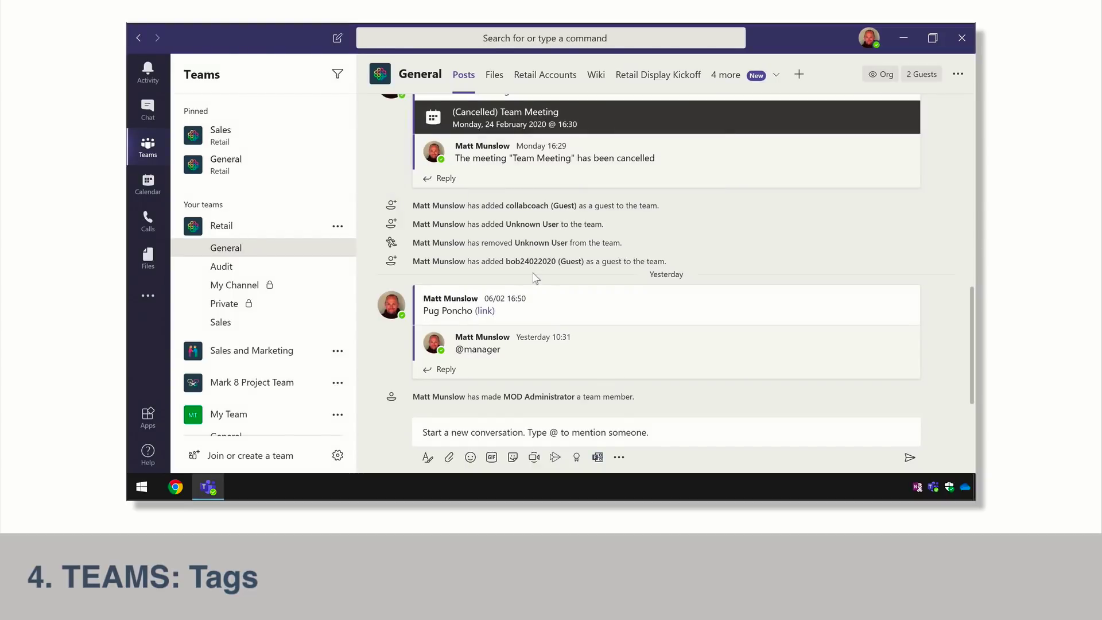
click(453, 432)
text(@)
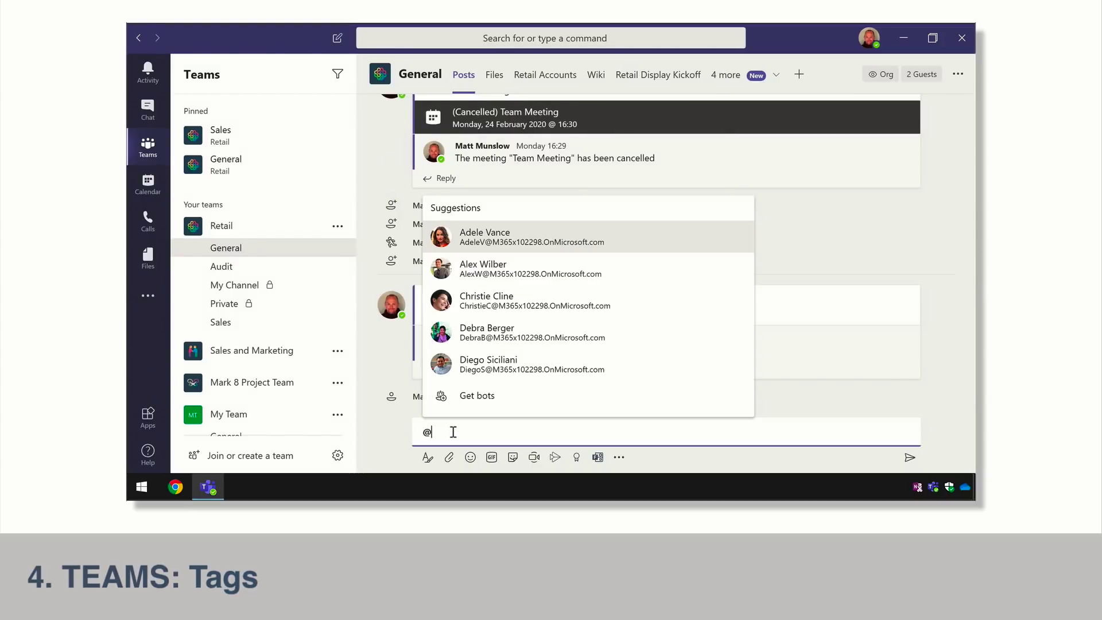
text(desi)
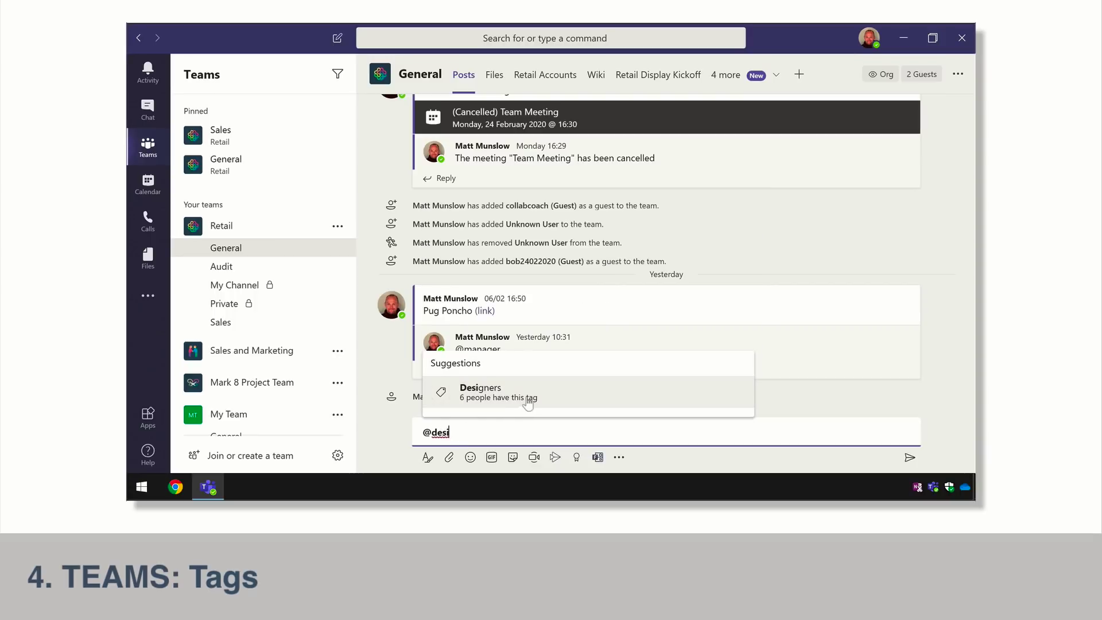
click(564, 396)
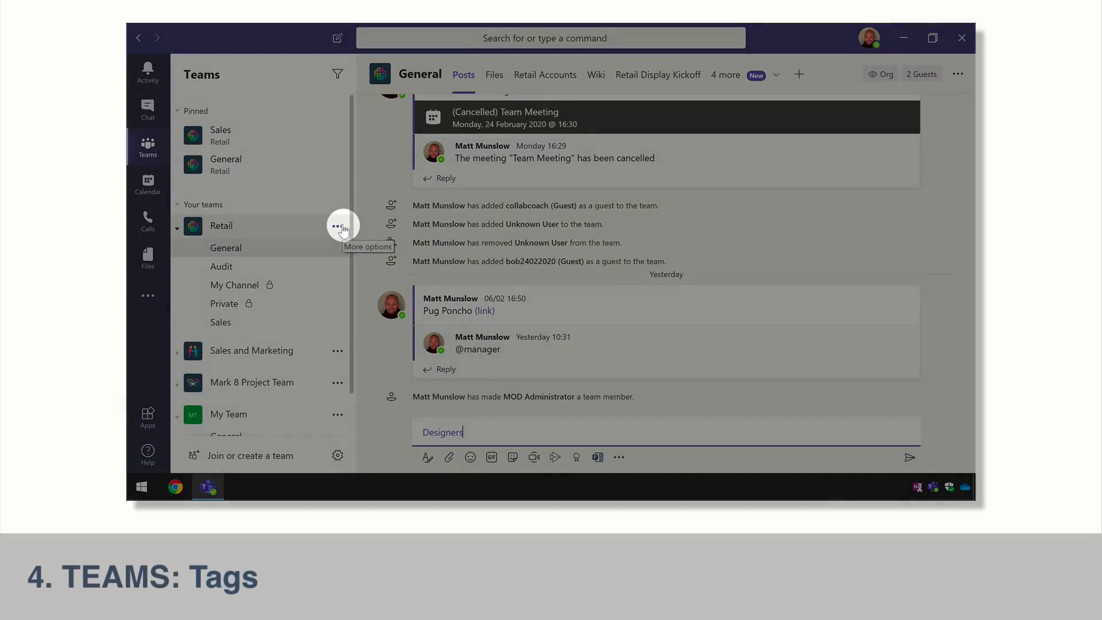
- Open the Retail team's management page and expand Members and guests
click(339, 226)
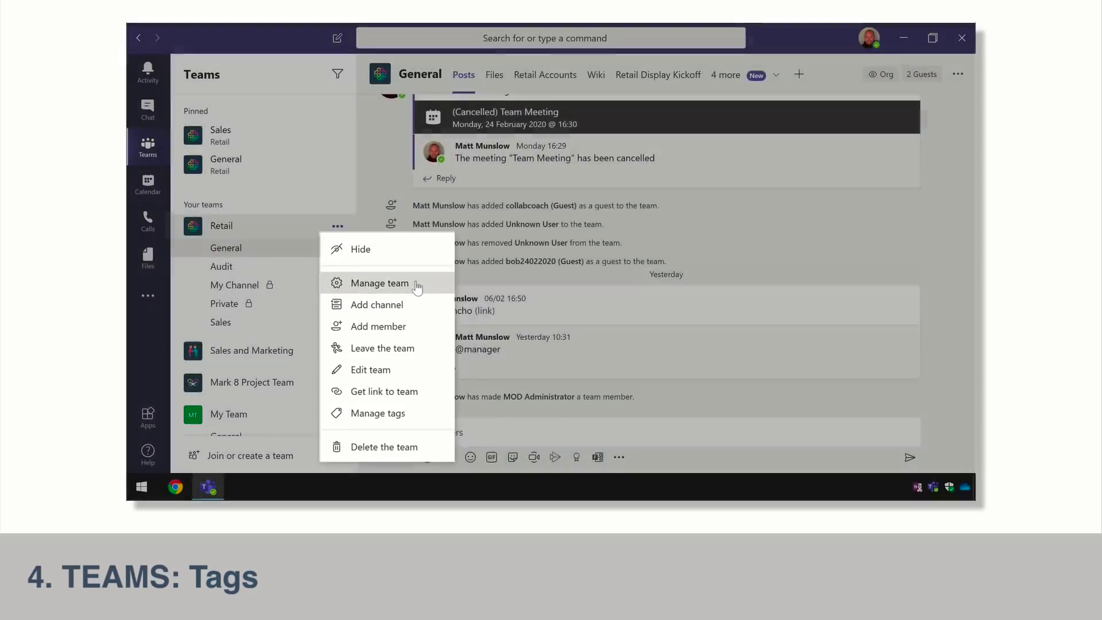
click(418, 283)
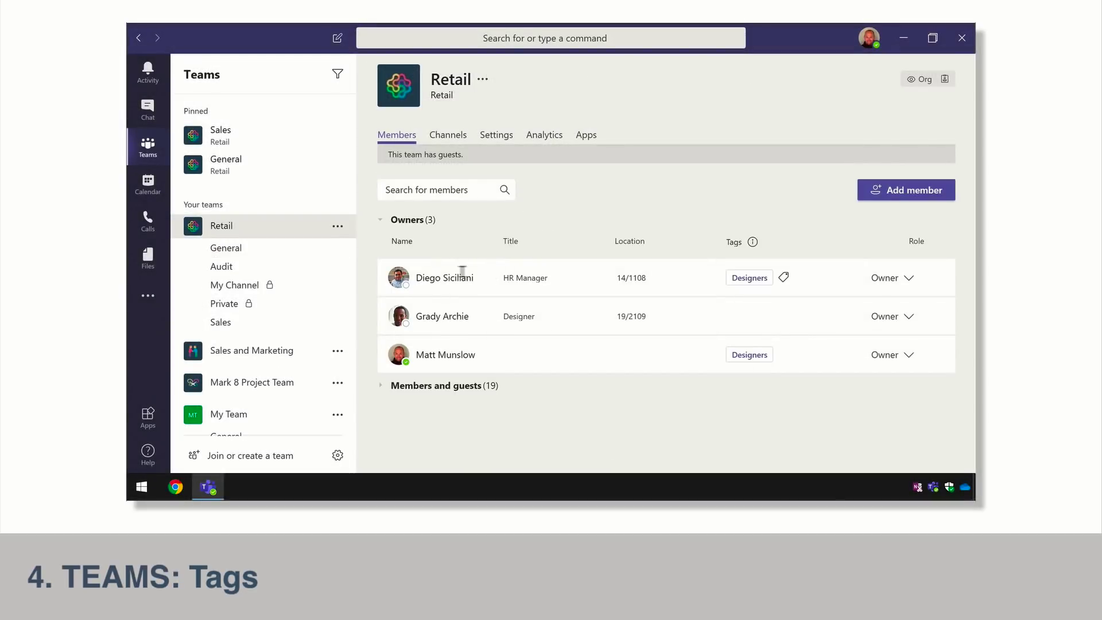
click(381, 387)
scroll(658, 245, down, 5)
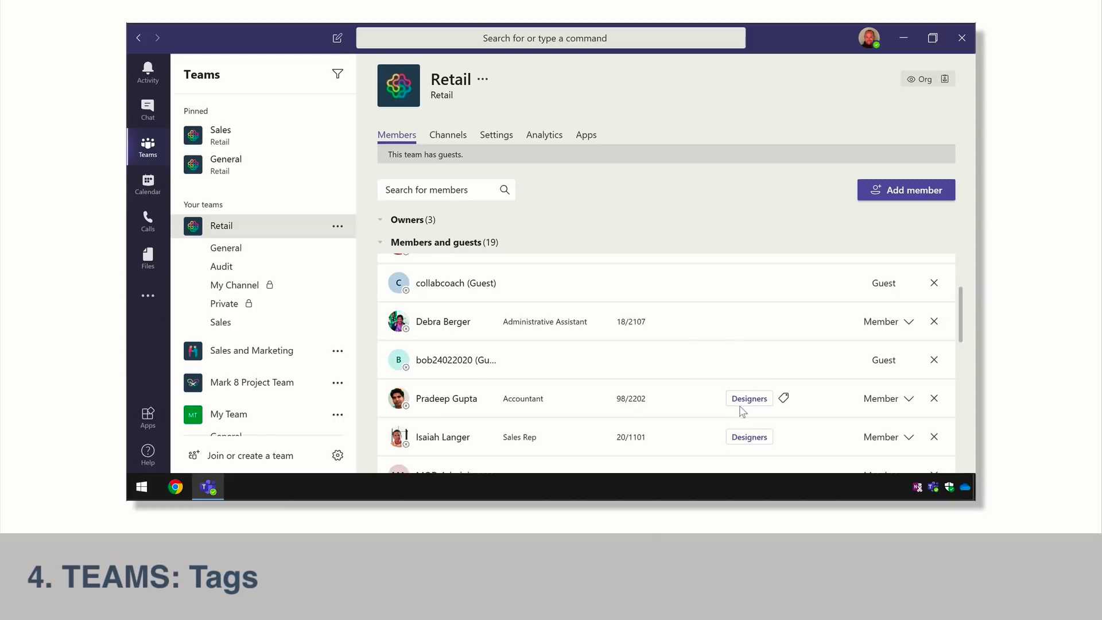
scroll(750, 388, down, 10)
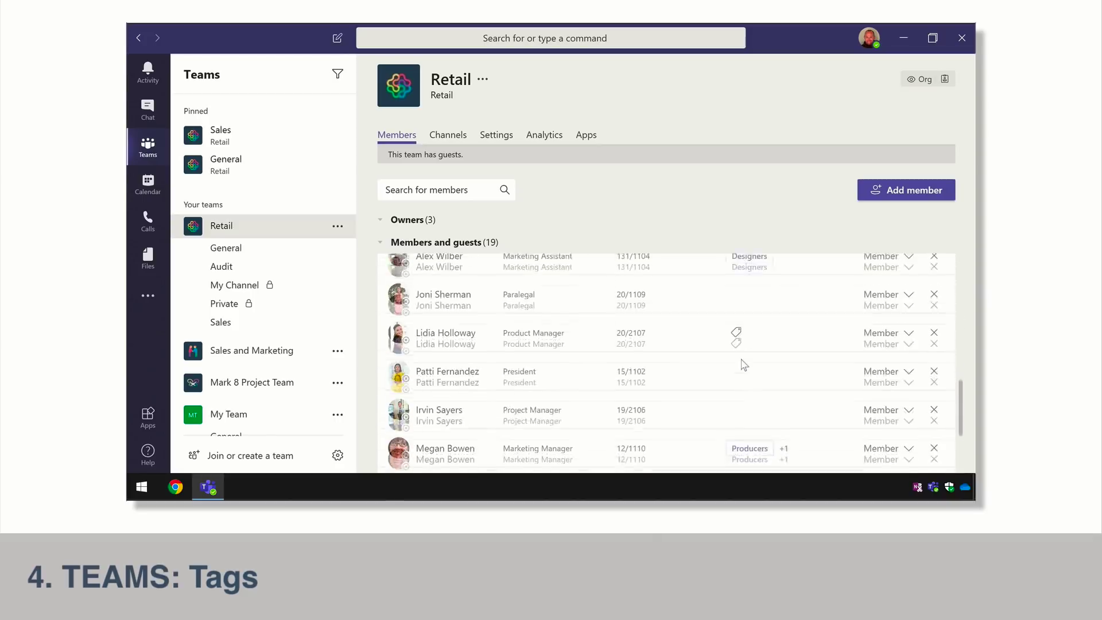
scroll(740, 361, up, 6)
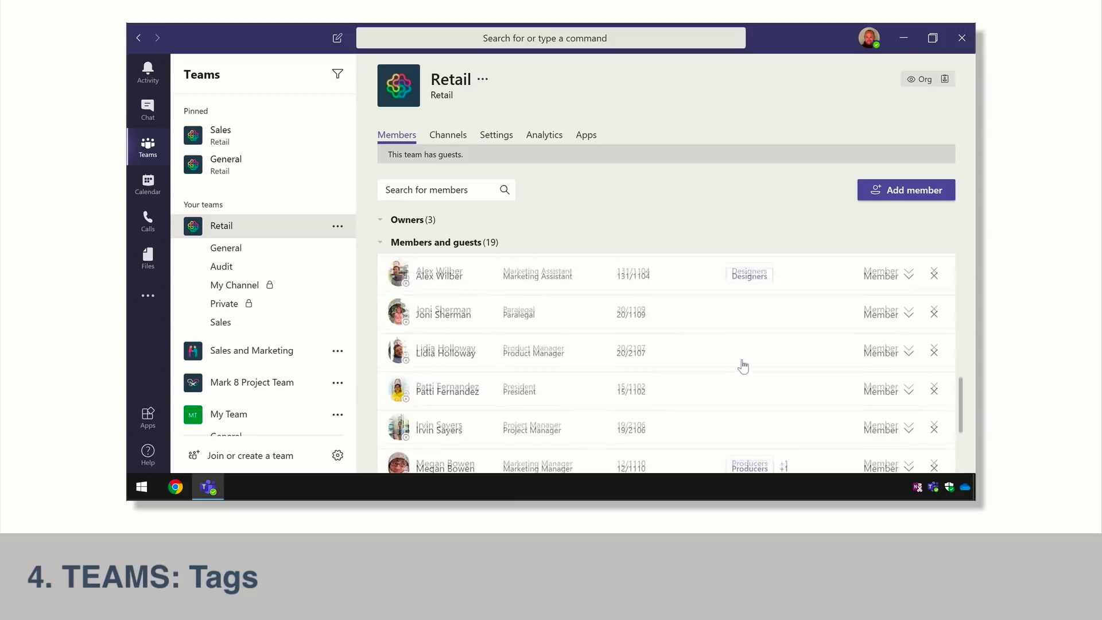
- Give one member both the Designers and Producers tags and apply them
click(745, 353)
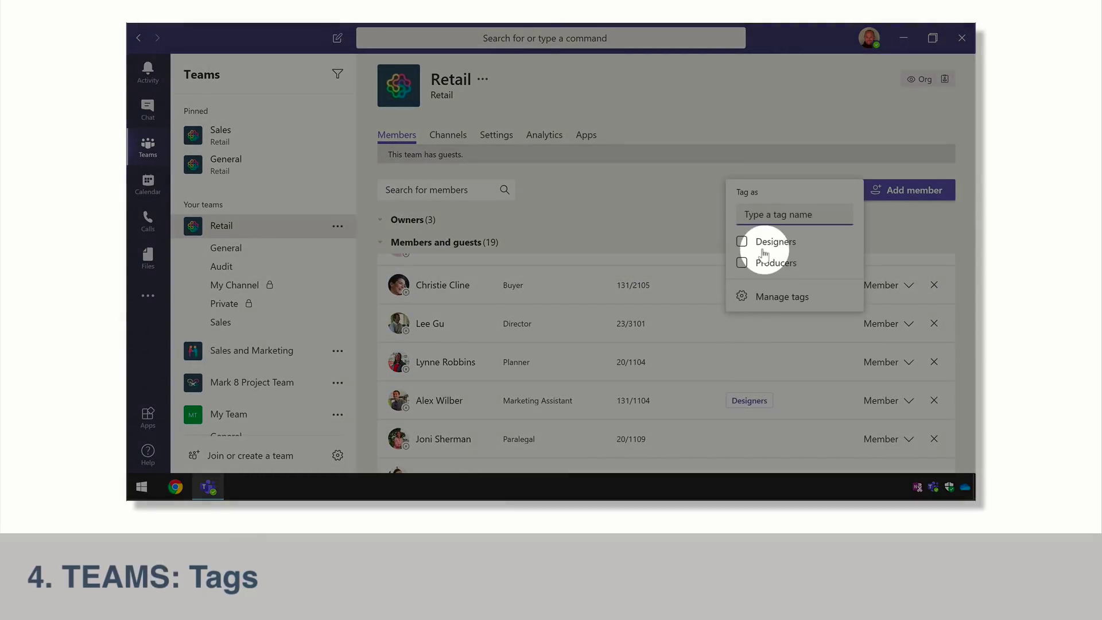
click(766, 255)
click(765, 263)
click(794, 296)
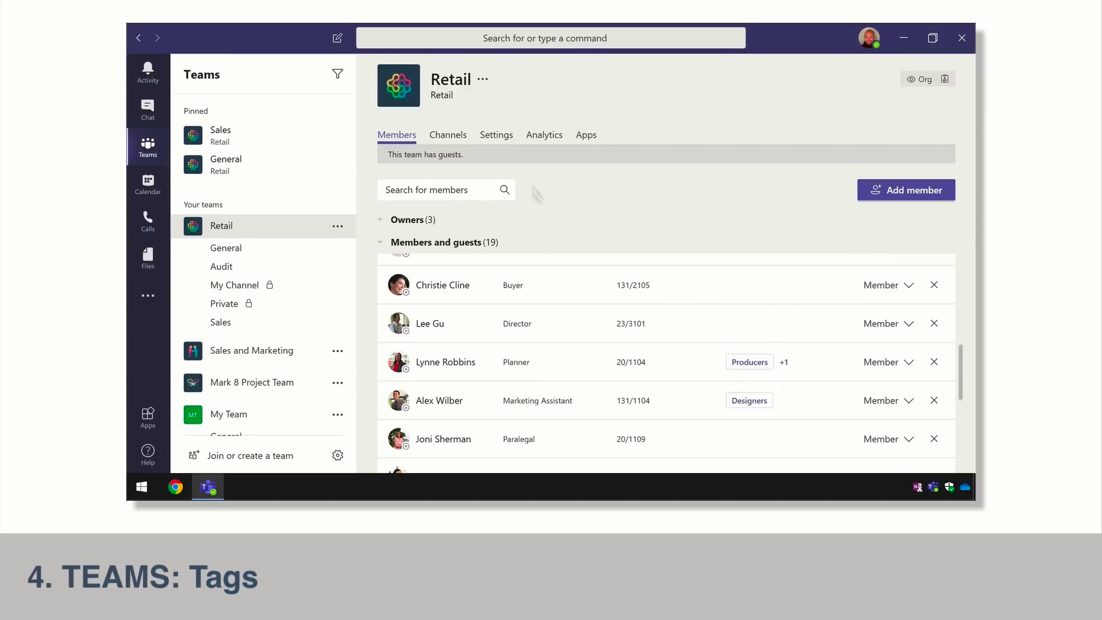
click(499, 137)
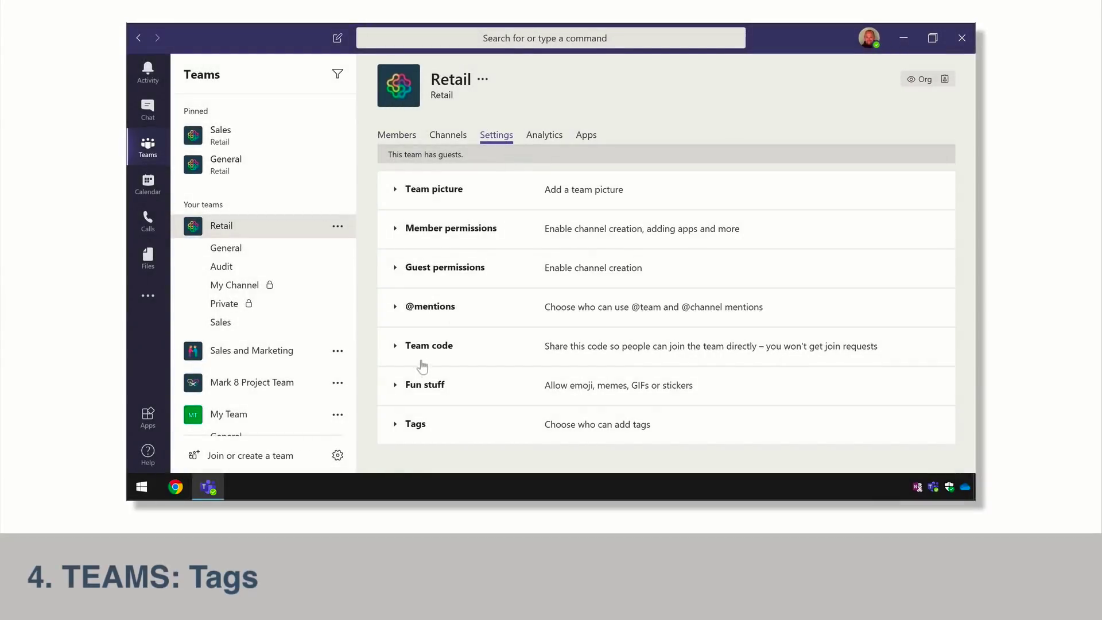
- Expand Retail's Tags settings and confirm only Owners can add tags
click(414, 425)
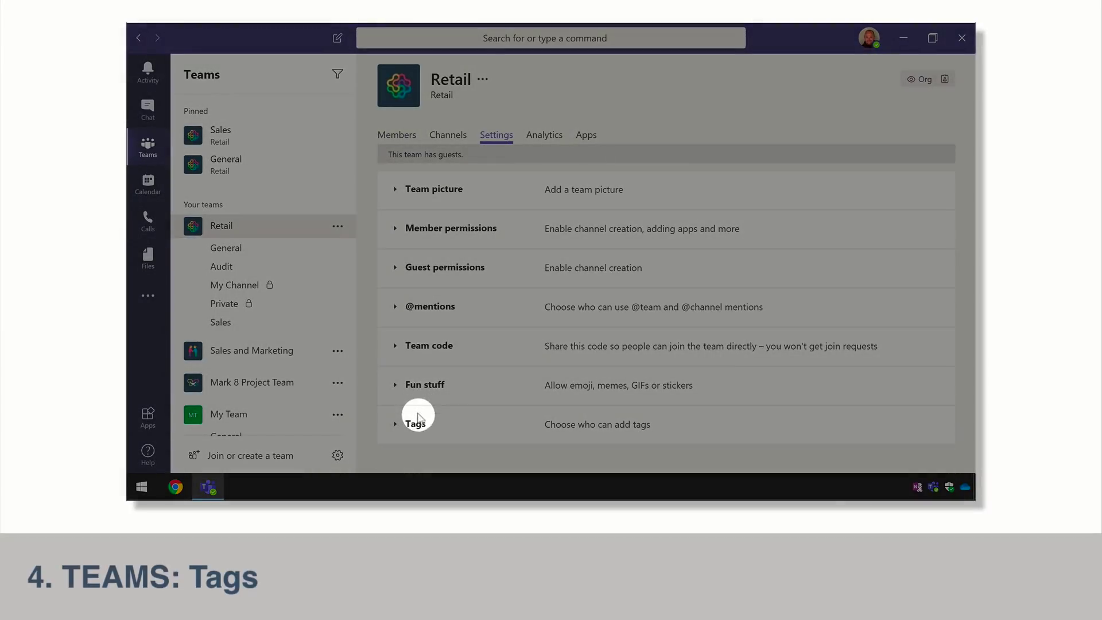
scroll(509, 352, down, 1)
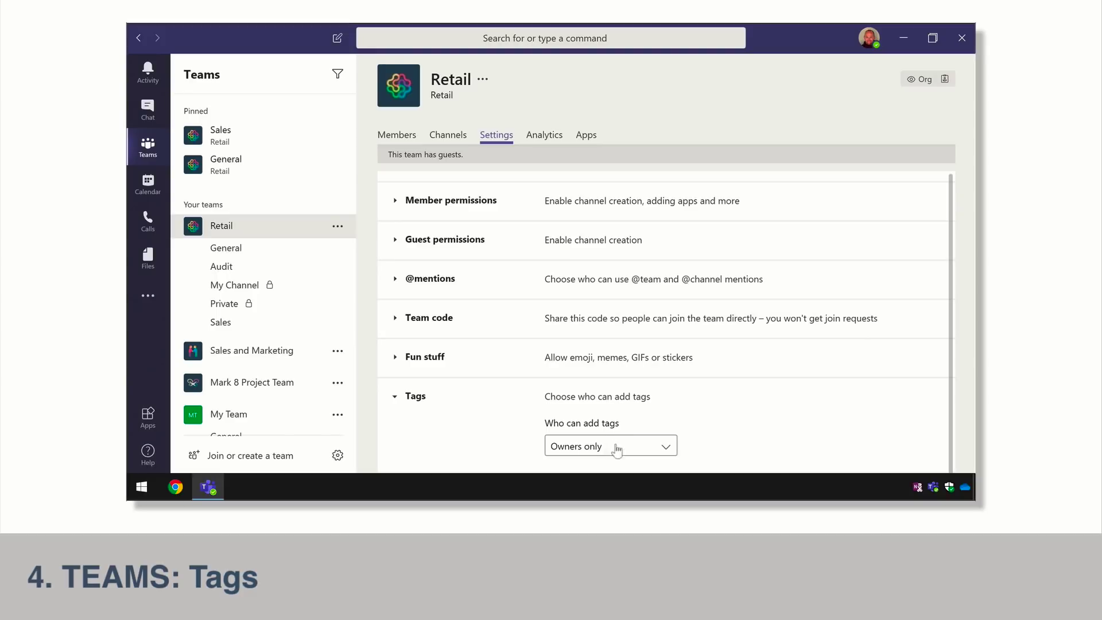
click(615, 446)
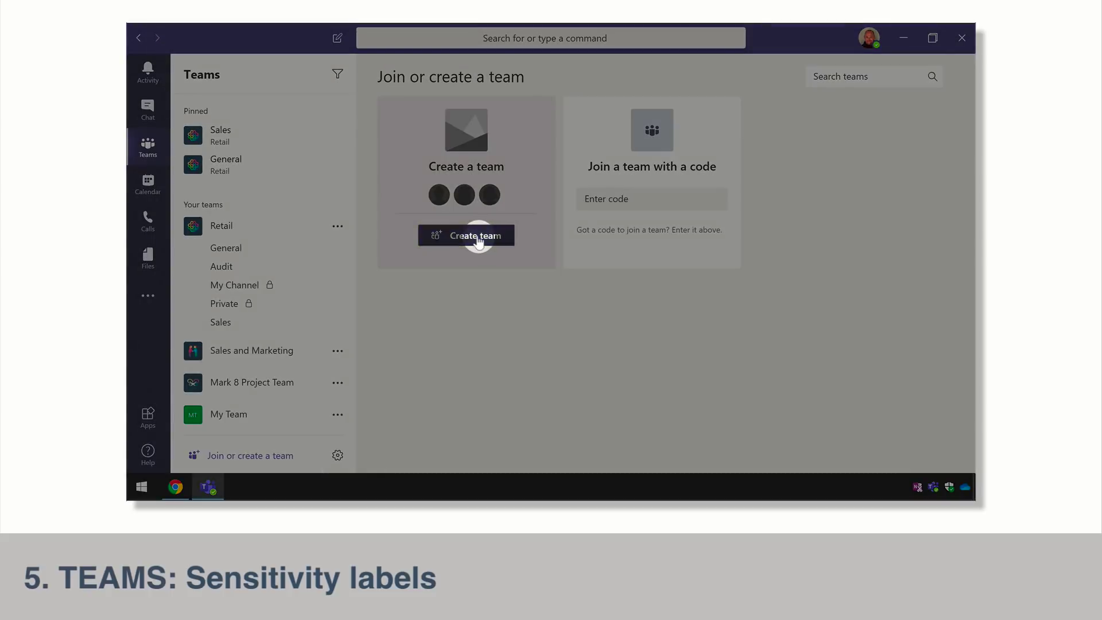
- Build a team from scratch with the Secret sensitivity label and Private privacy
click(475, 238)
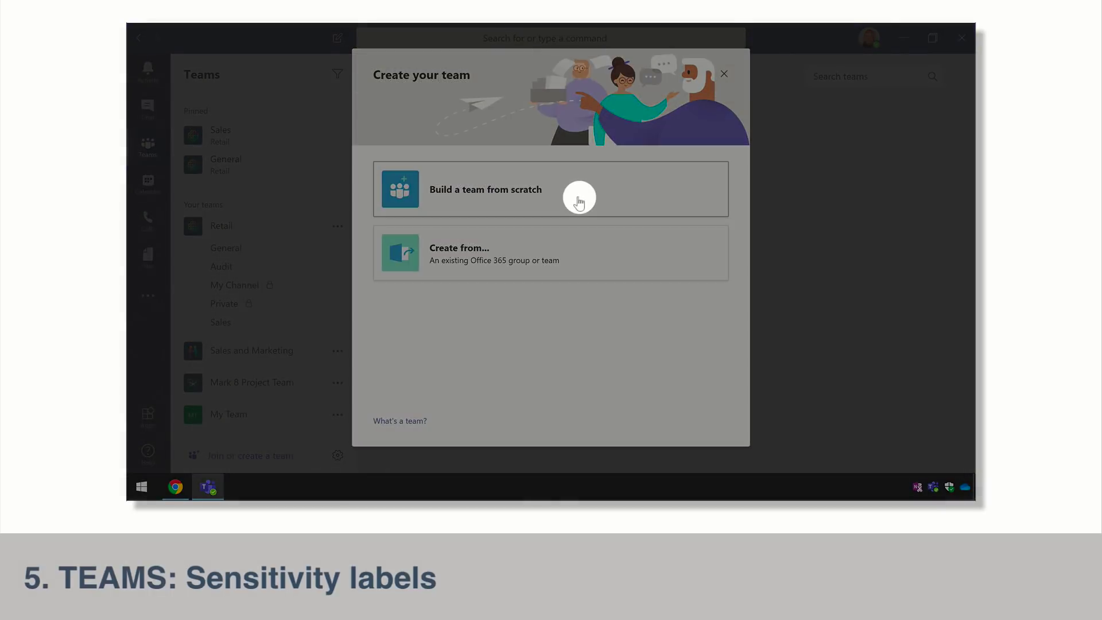
click(578, 201)
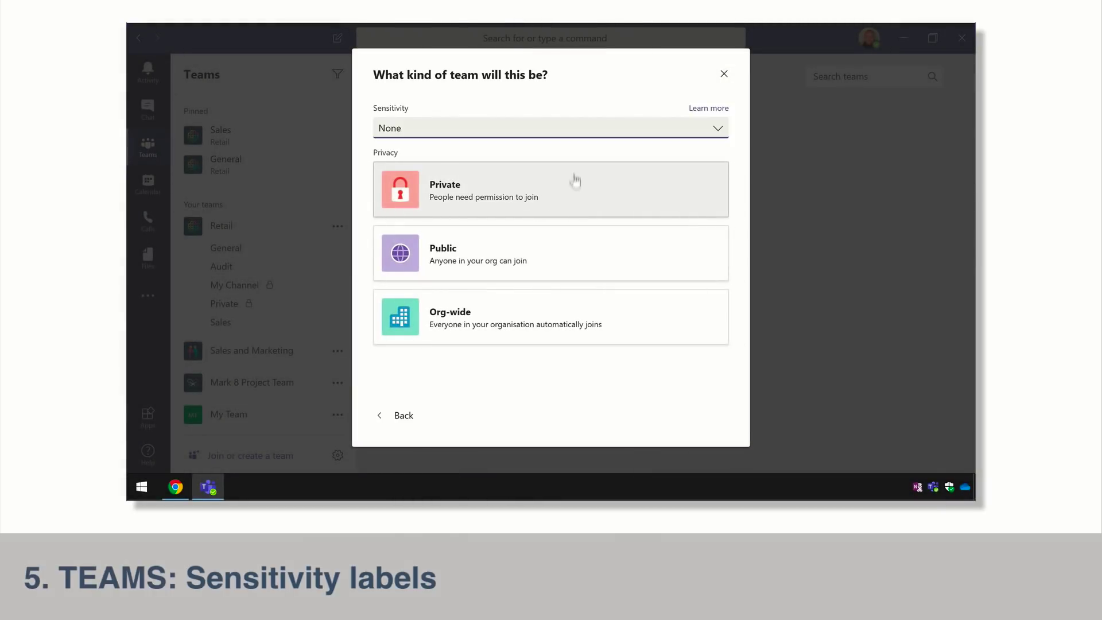
click(466, 131)
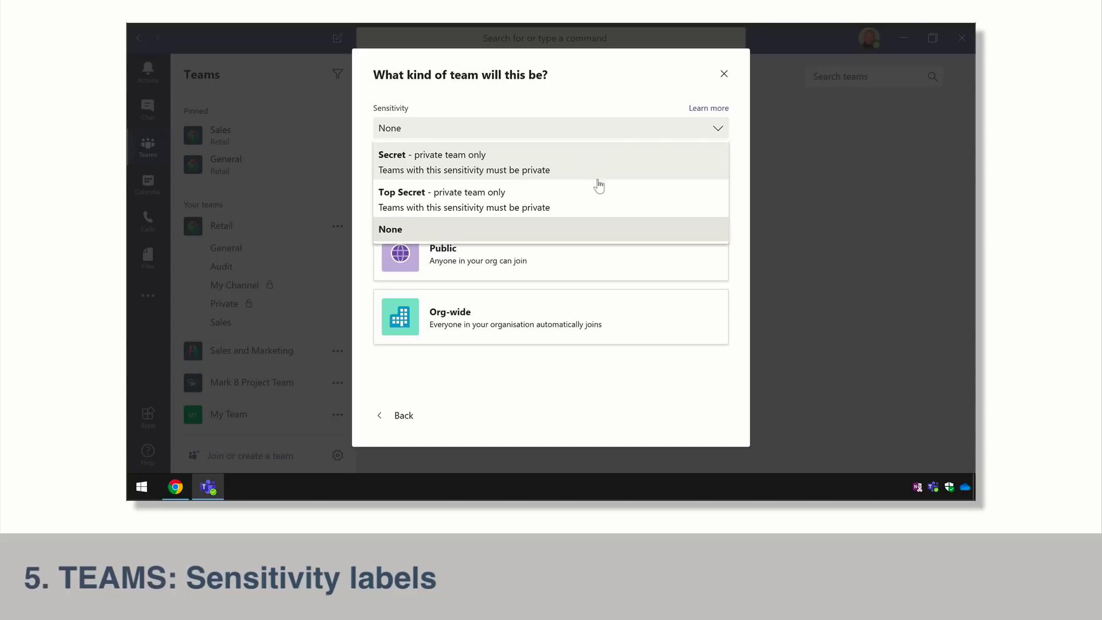
click(589, 93)
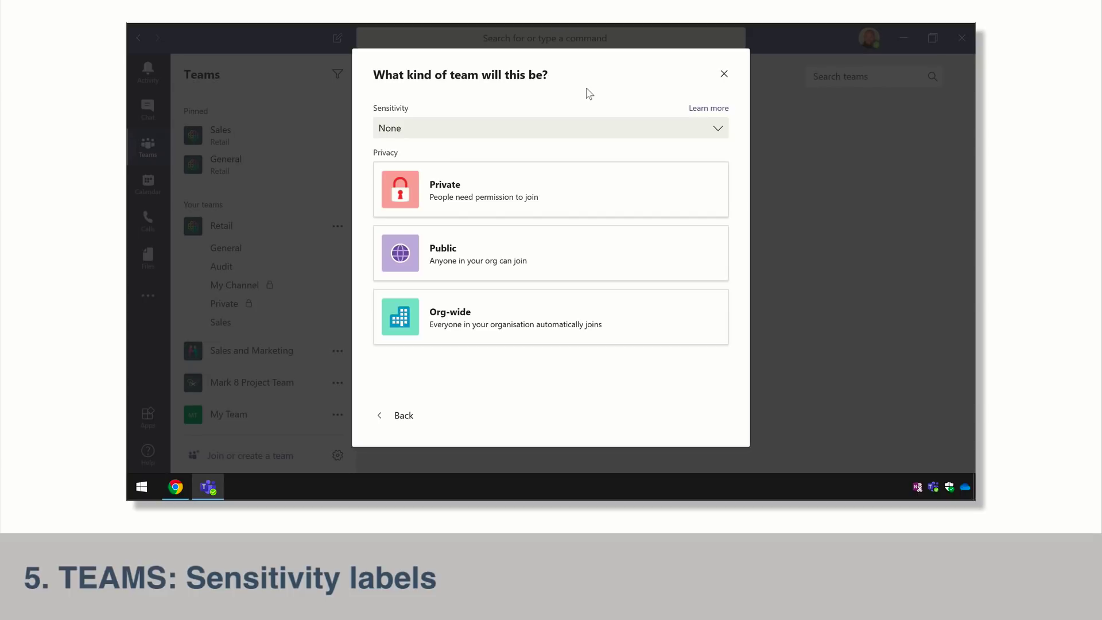
click(528, 131)
click(447, 166)
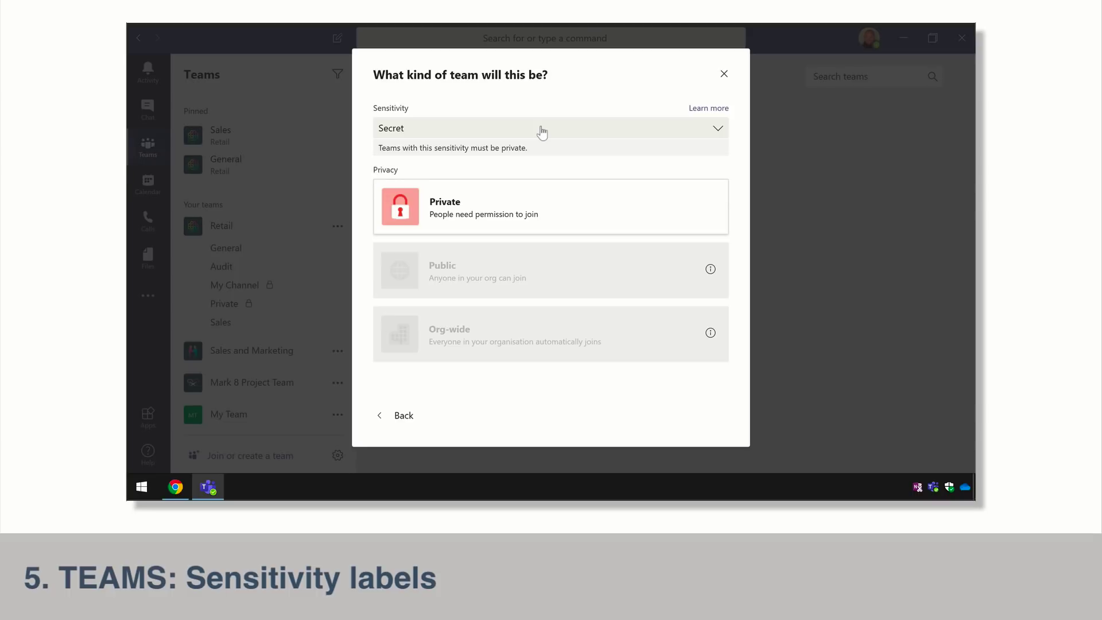
click(533, 206)
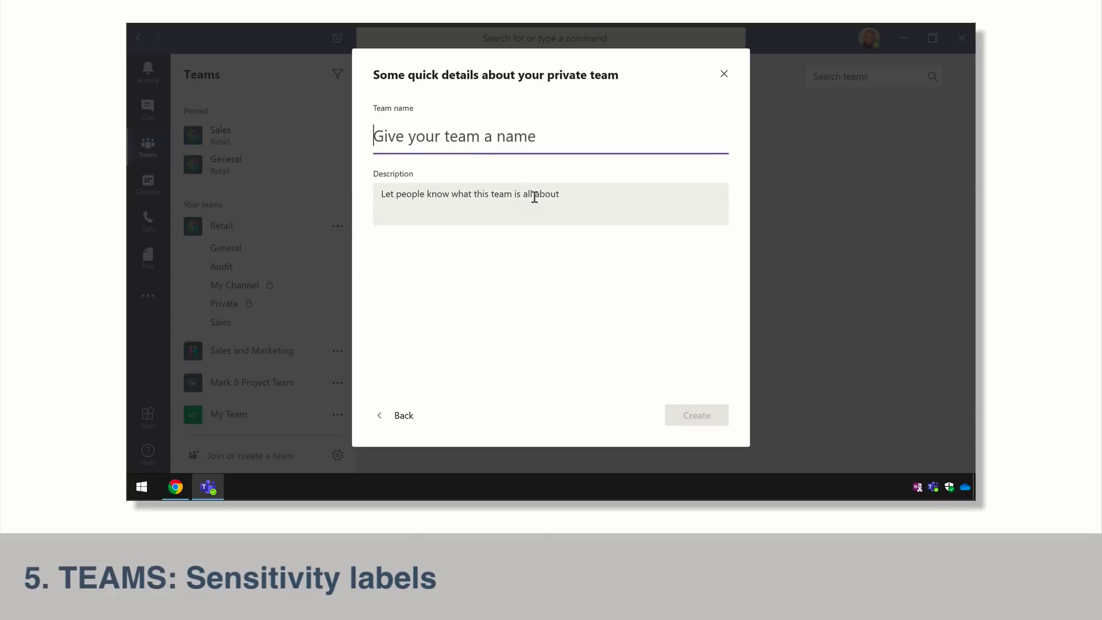
- Create the team 'Secret Team' and add two searched colleagues as members
text(Secret Team)
click(697, 418)
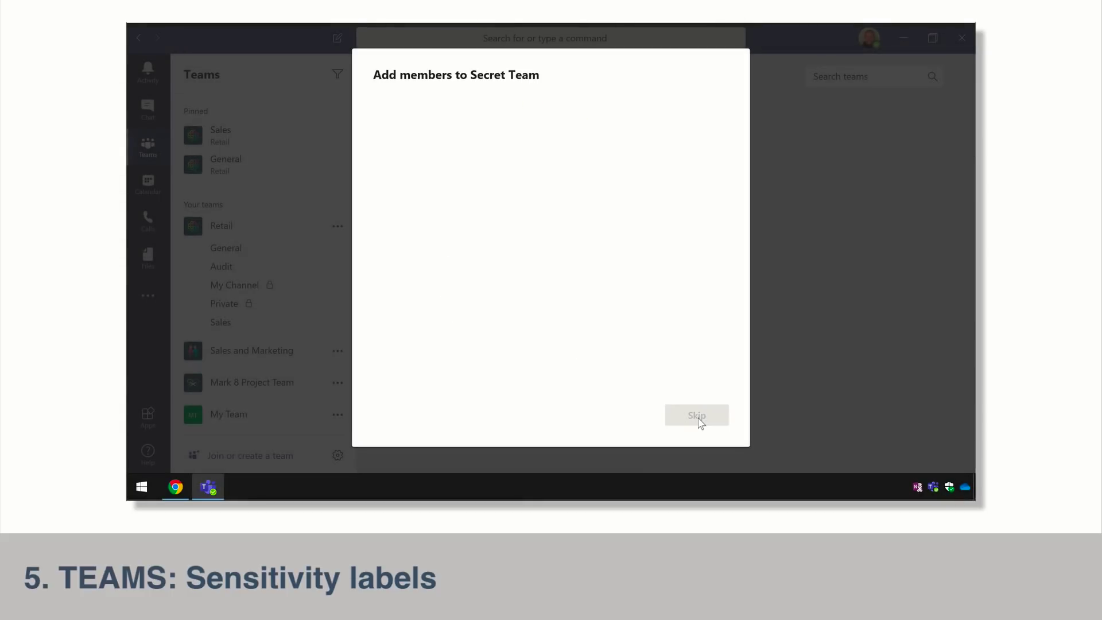
text(megan)
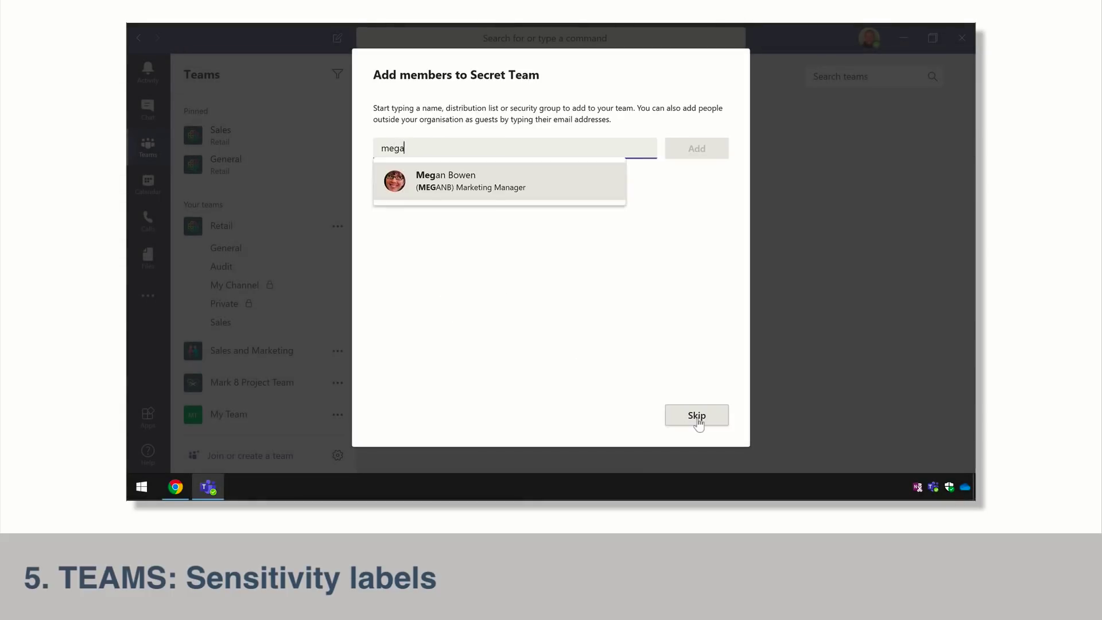
click(522, 195)
text(alex)
click(523, 195)
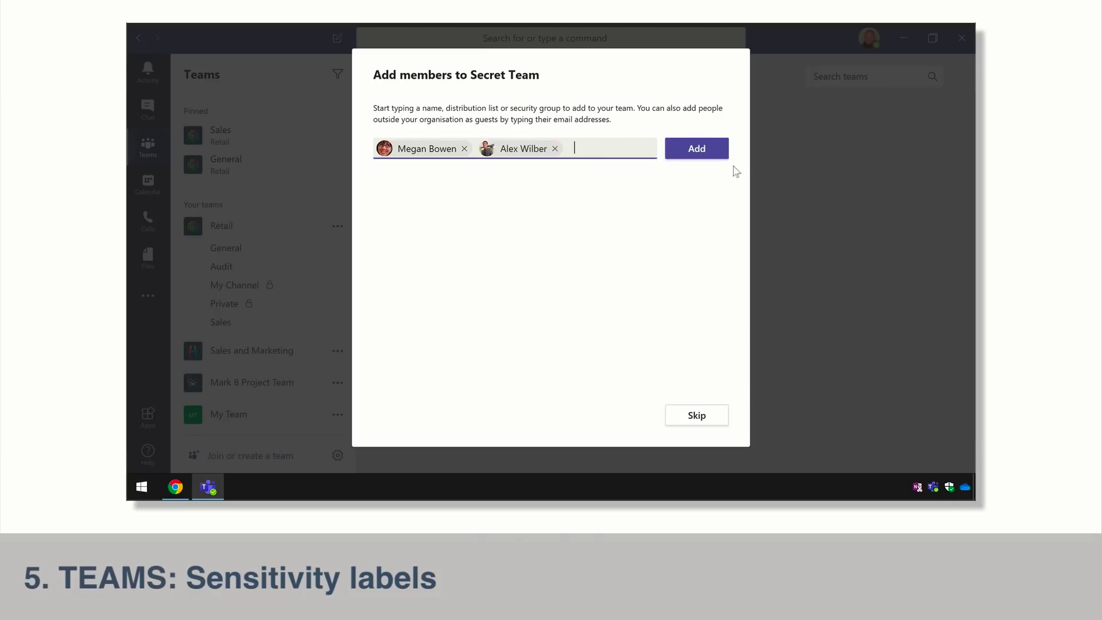
click(696, 149)
click(689, 414)
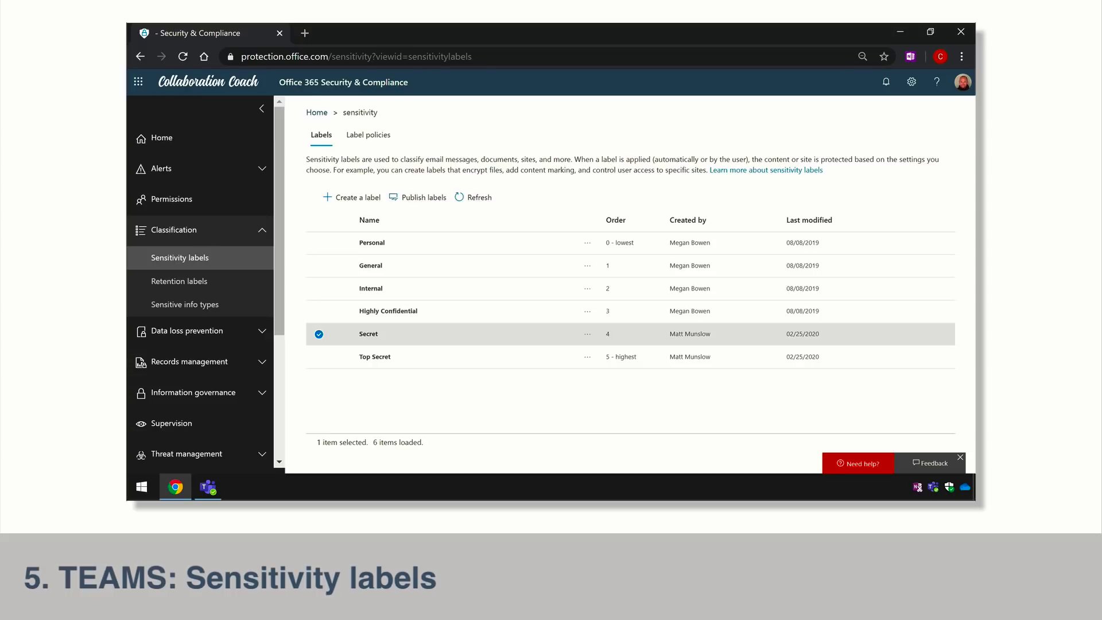
- Open the Secret label's details, choose Edit label, and advance past its name step
click(376, 336)
click(662, 167)
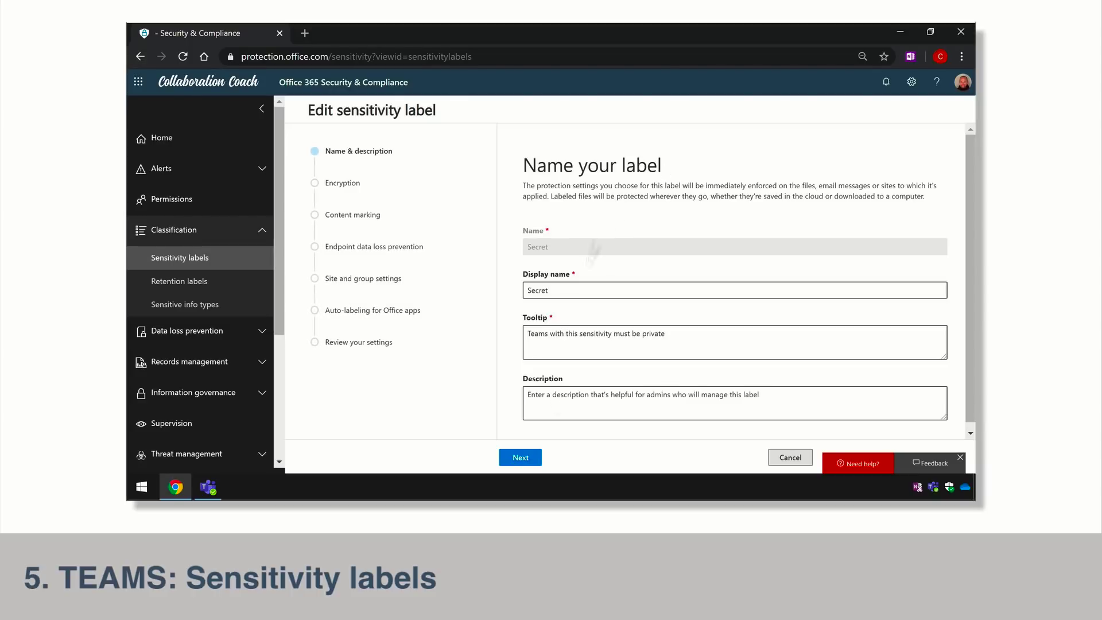
click(521, 458)
- Advance the Secret label wizard to Site and group settings, keeping privacy Private
click(563, 457)
click(562, 457)
click(562, 457)
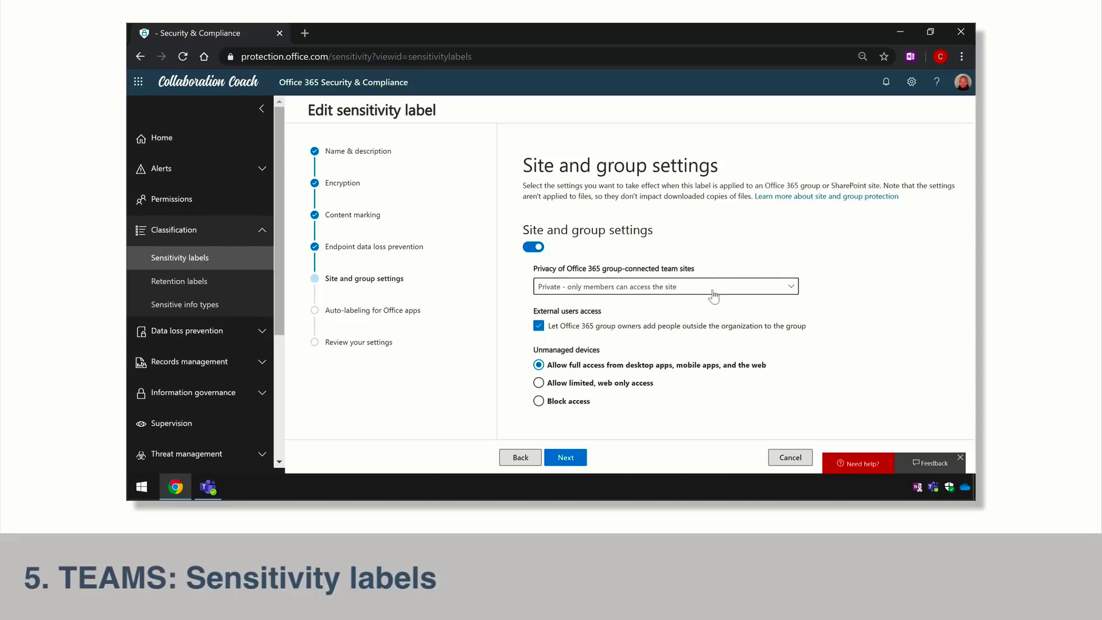
click(714, 291)
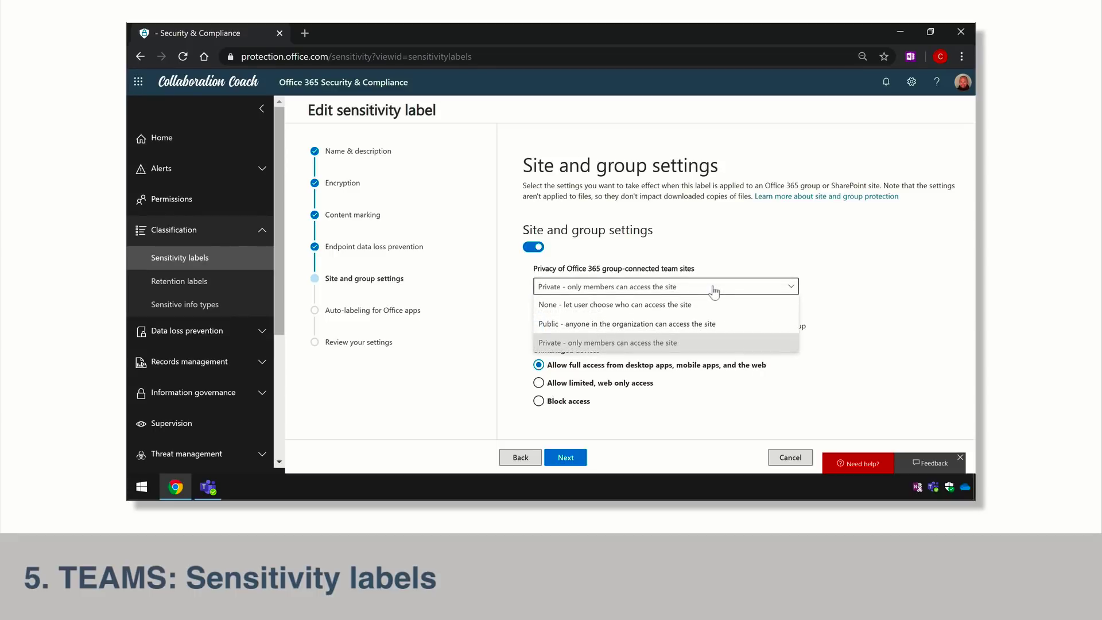
click(860, 307)
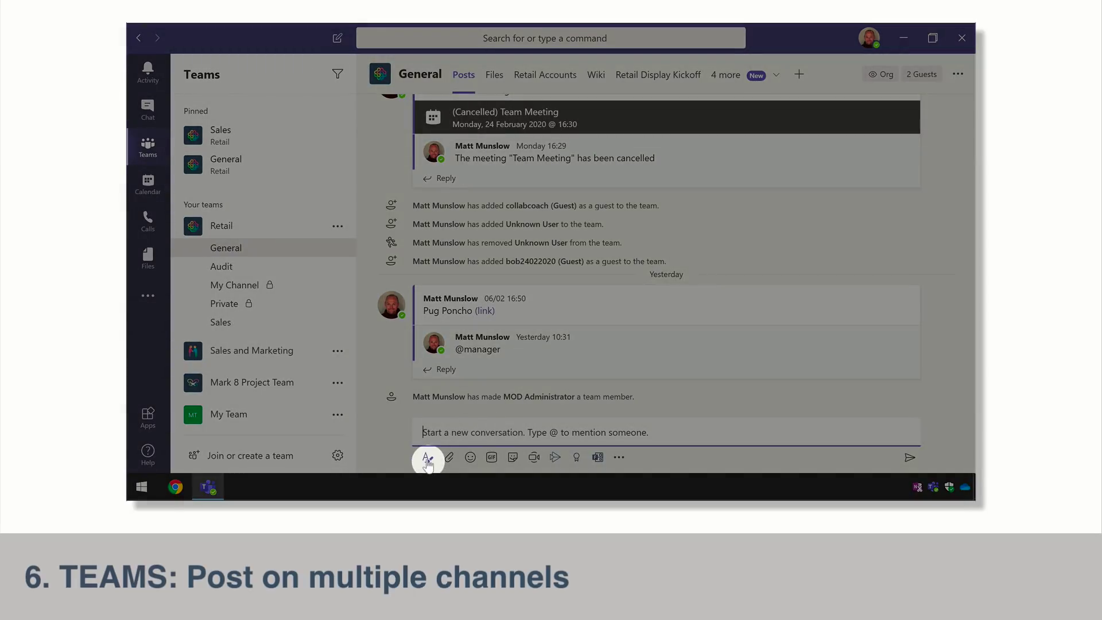
- Enable Post in multiple channels for a new General post and open the channel chooser
click(428, 458)
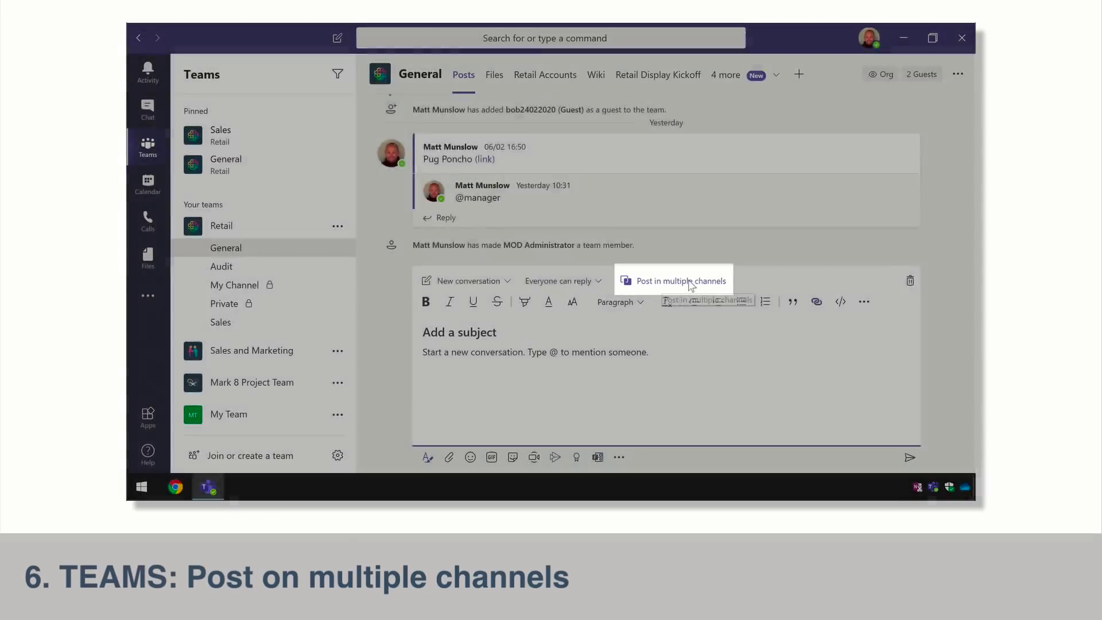
click(686, 282)
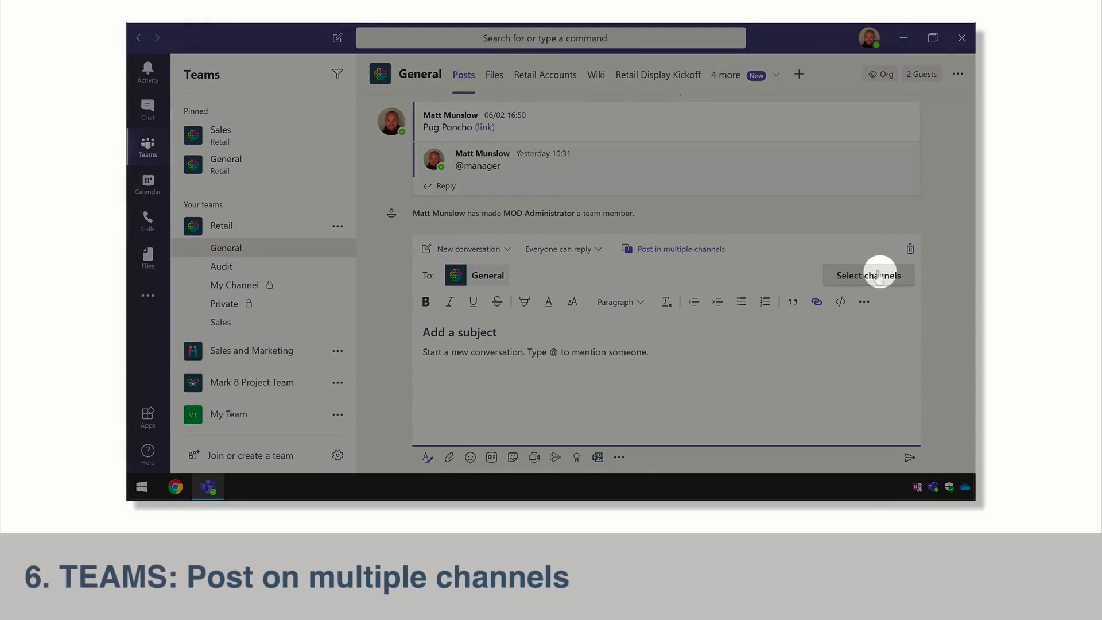
click(878, 275)
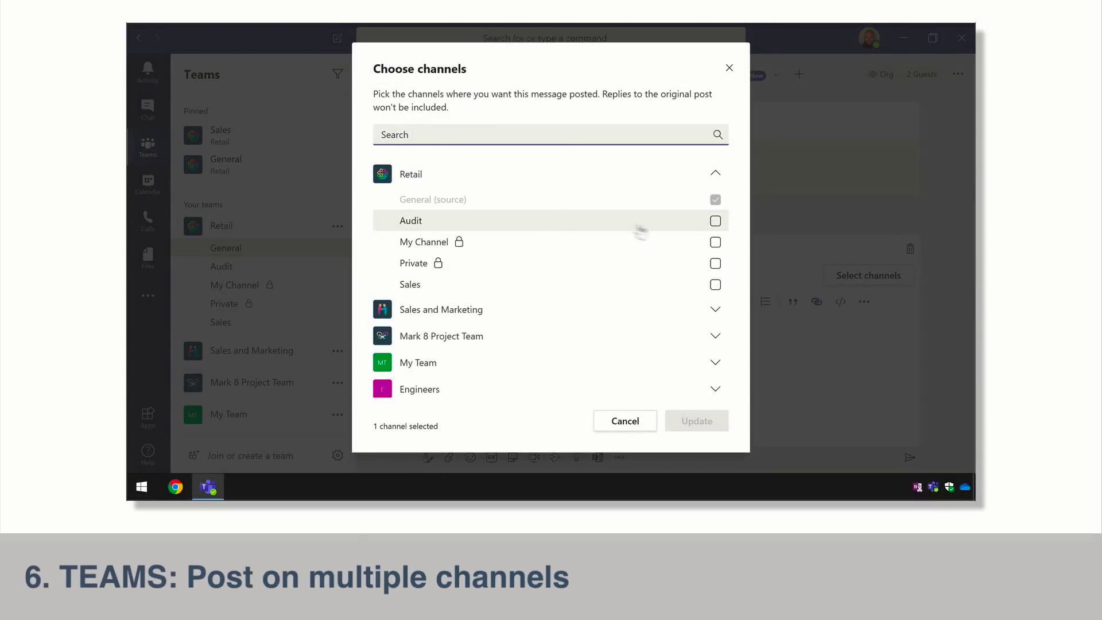
- Add Retail's Audit and Sales and Marketing's General and Monthly Reports channels to the post
click(715, 221)
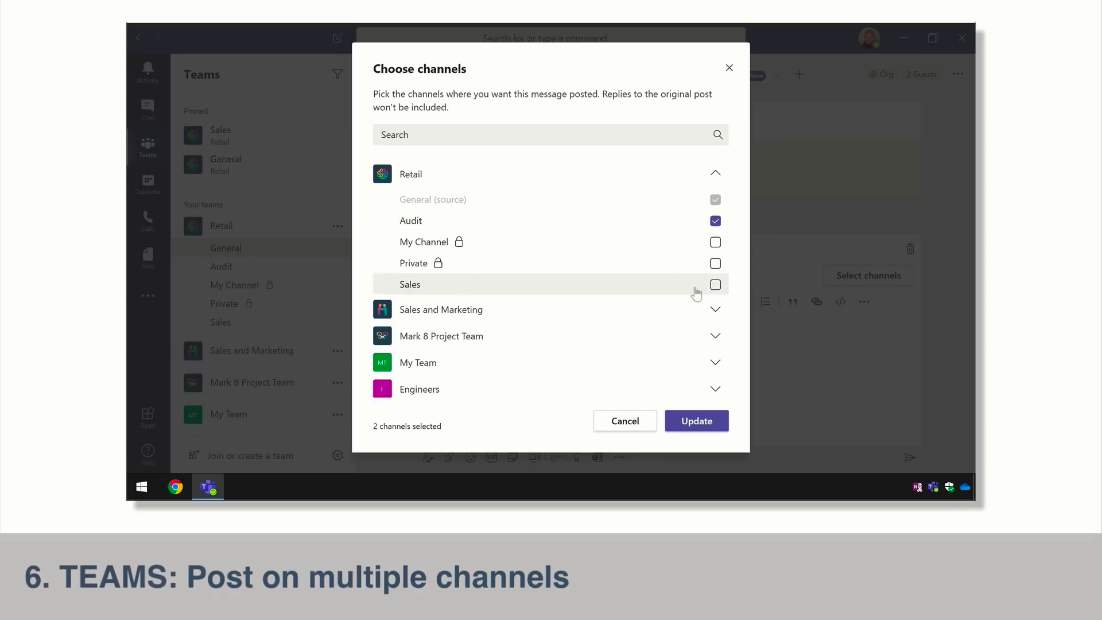
click(714, 310)
click(715, 334)
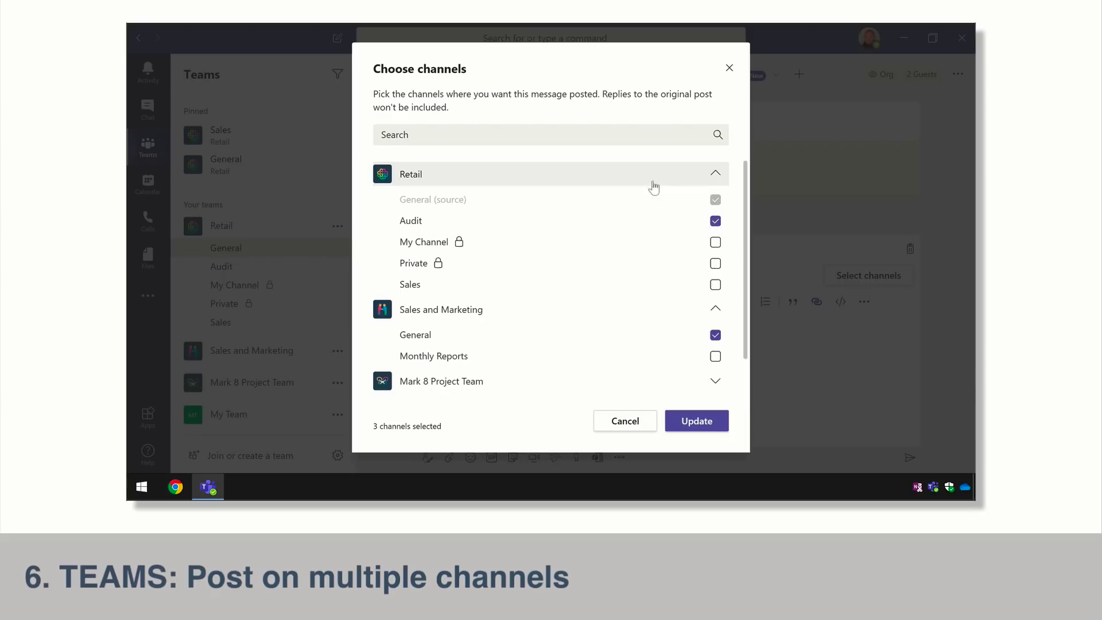
click(450, 136)
text(re)
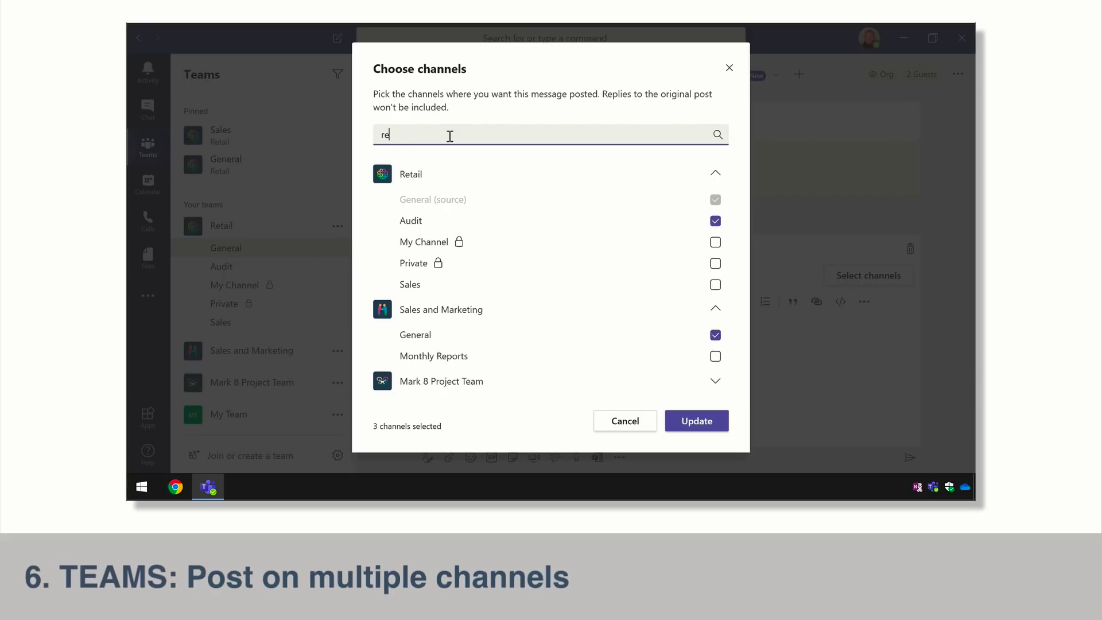
text(port)
click(715, 214)
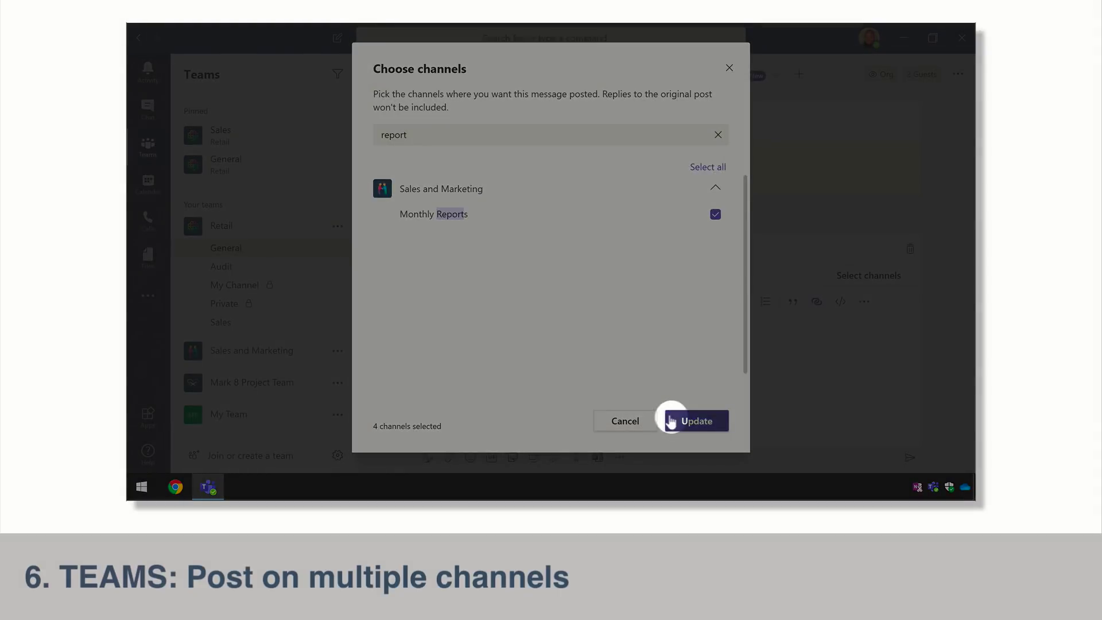
click(694, 421)
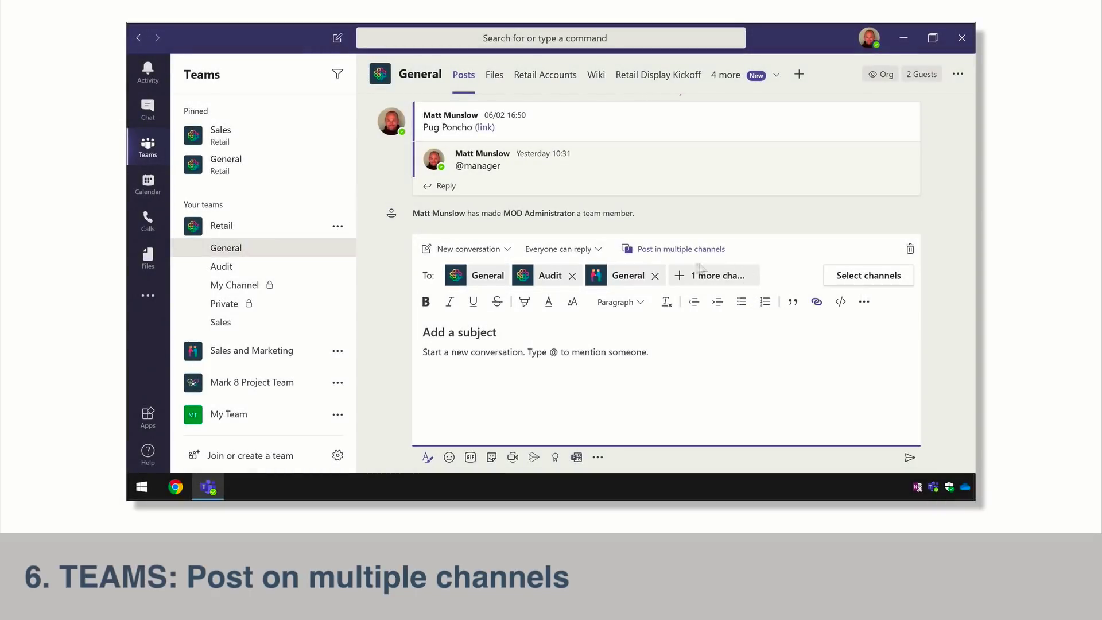
- Send the message 'Check our new show' to the four selected channels
text(Check our new show)
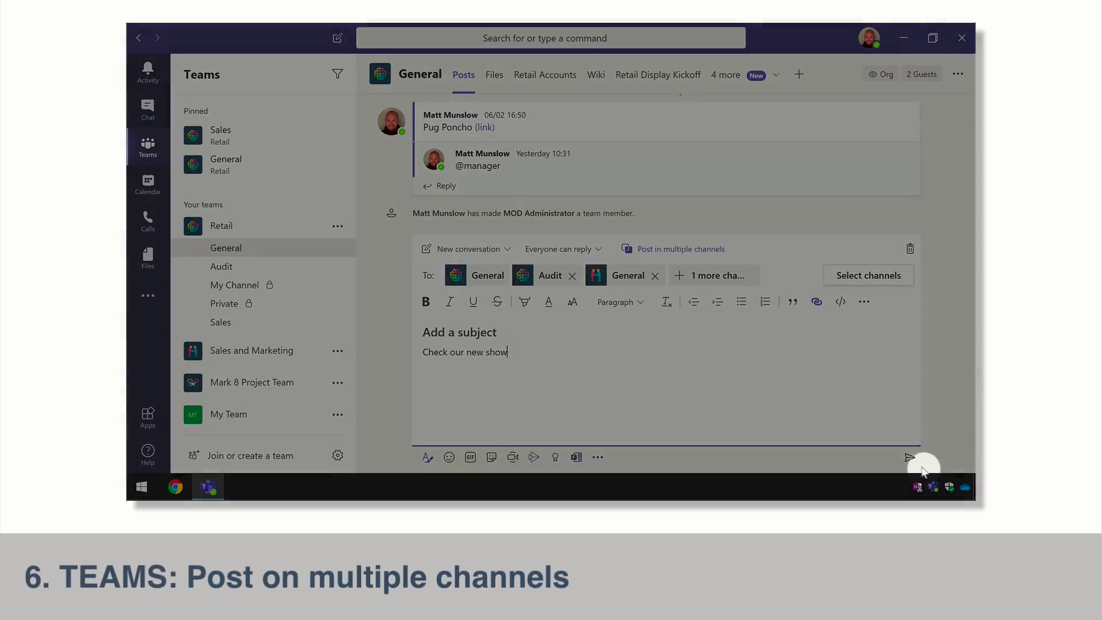
click(910, 457)
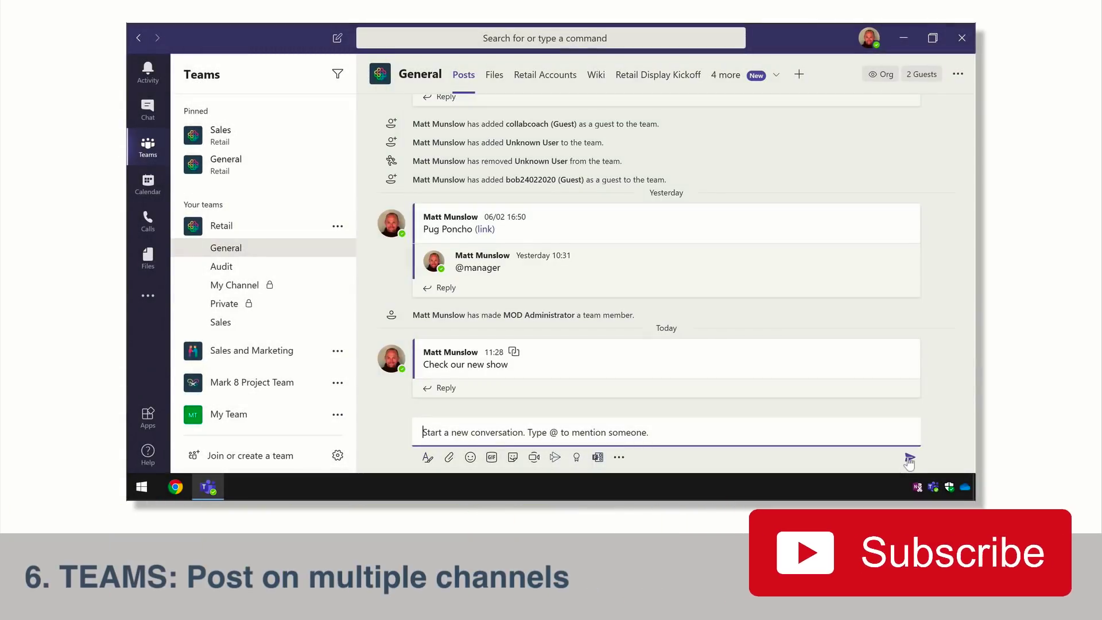